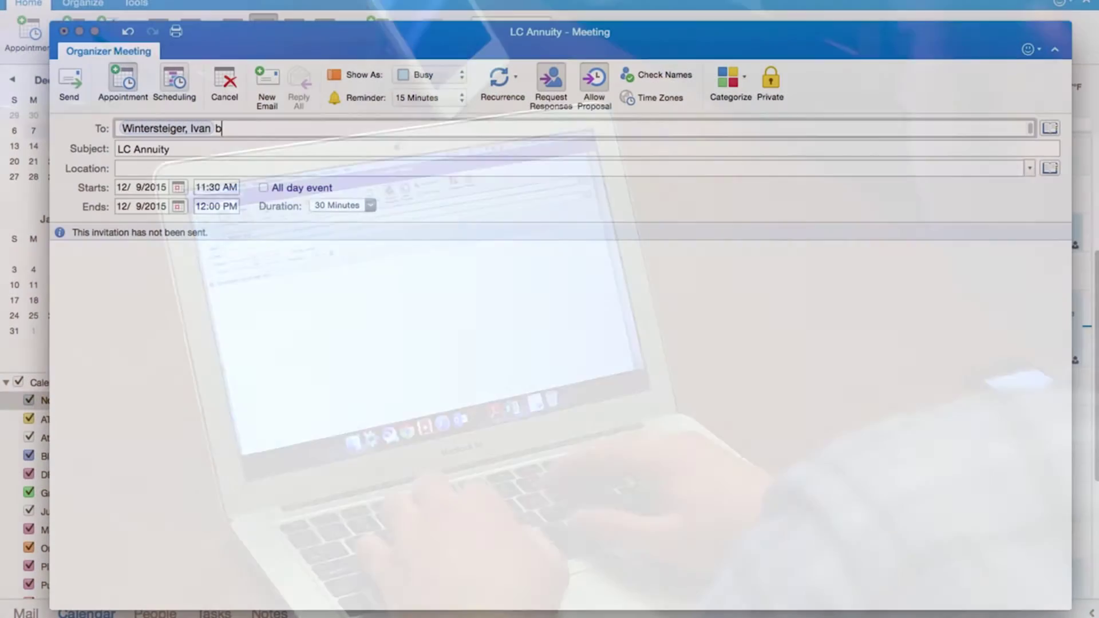
pyautogui.write('erg')
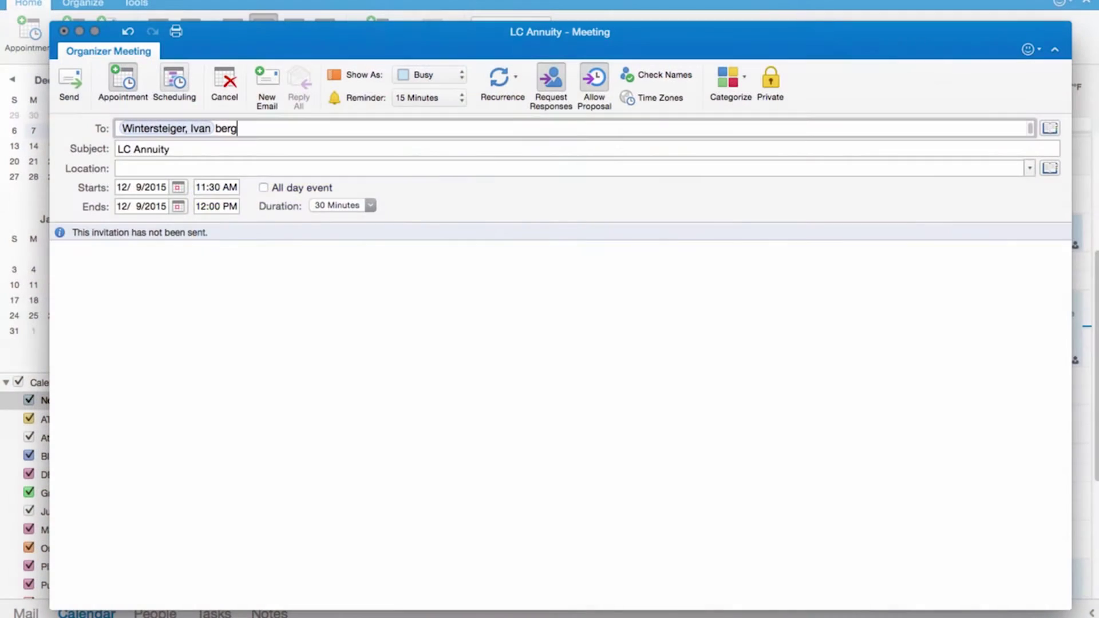
pyautogui.press('Return')
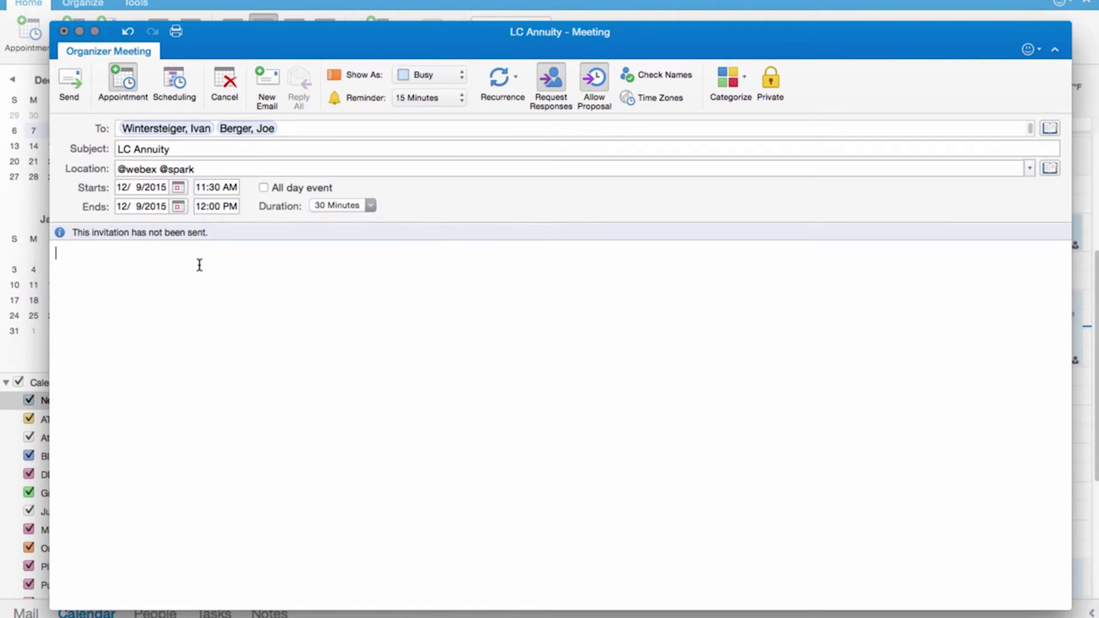
pyautogui.click(72, 81)
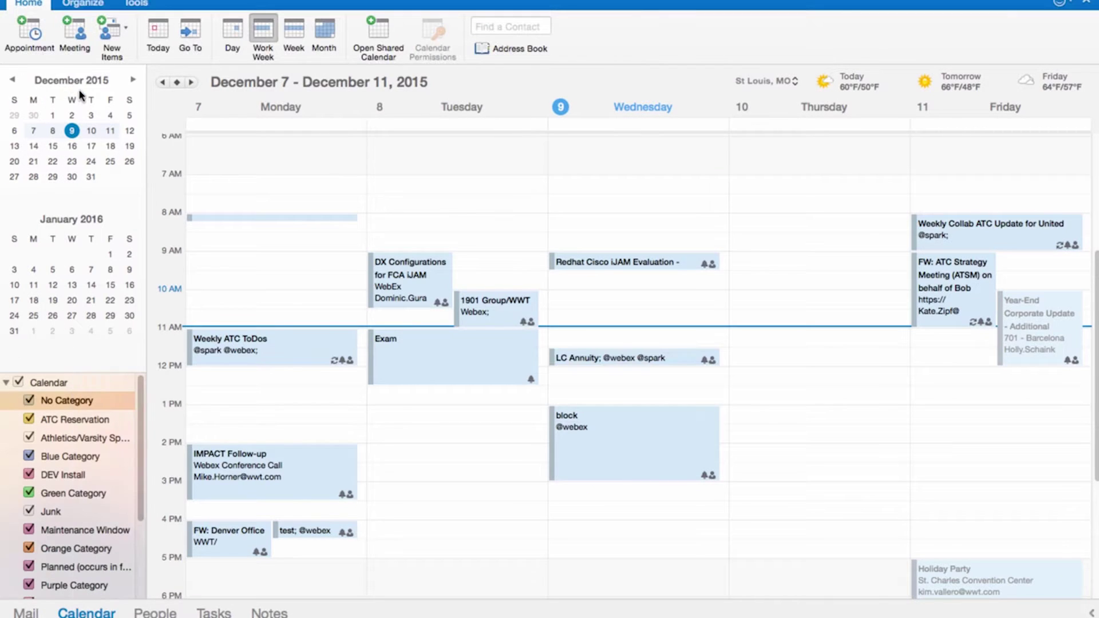
pyautogui.doubleClick(610, 362)
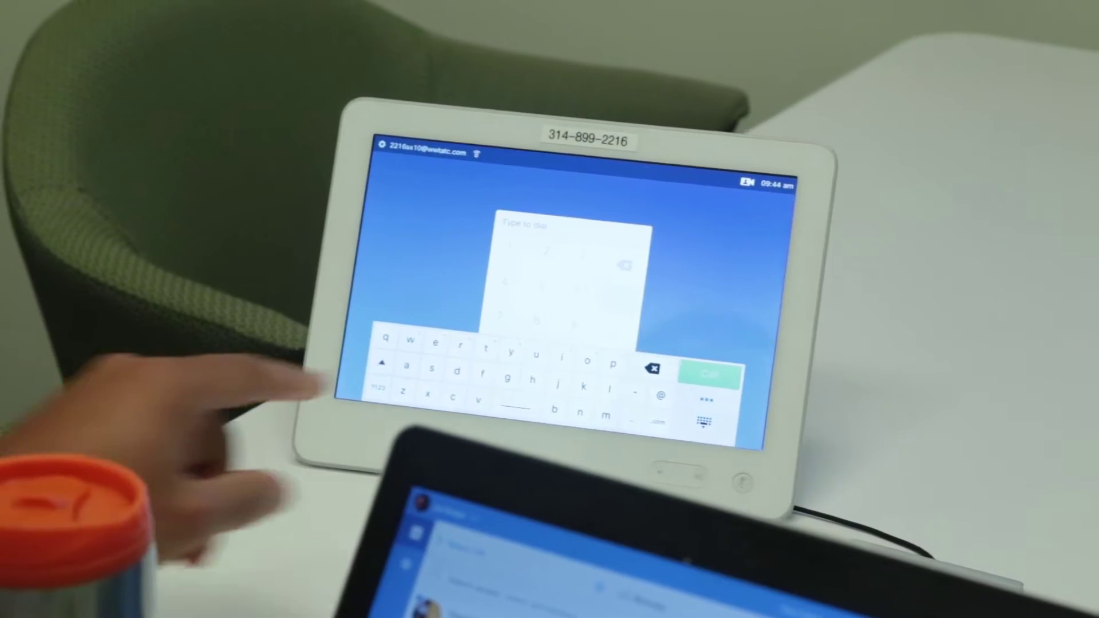
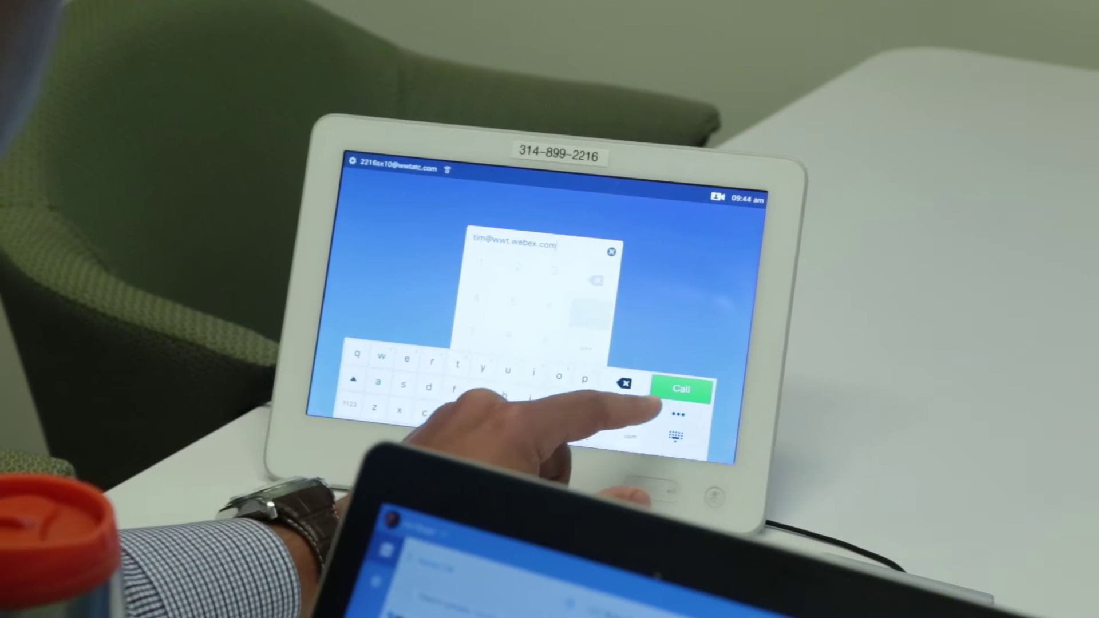
# Place the call to the meeting's WebEx video address from the touch panel.
pyautogui.click(679, 391)
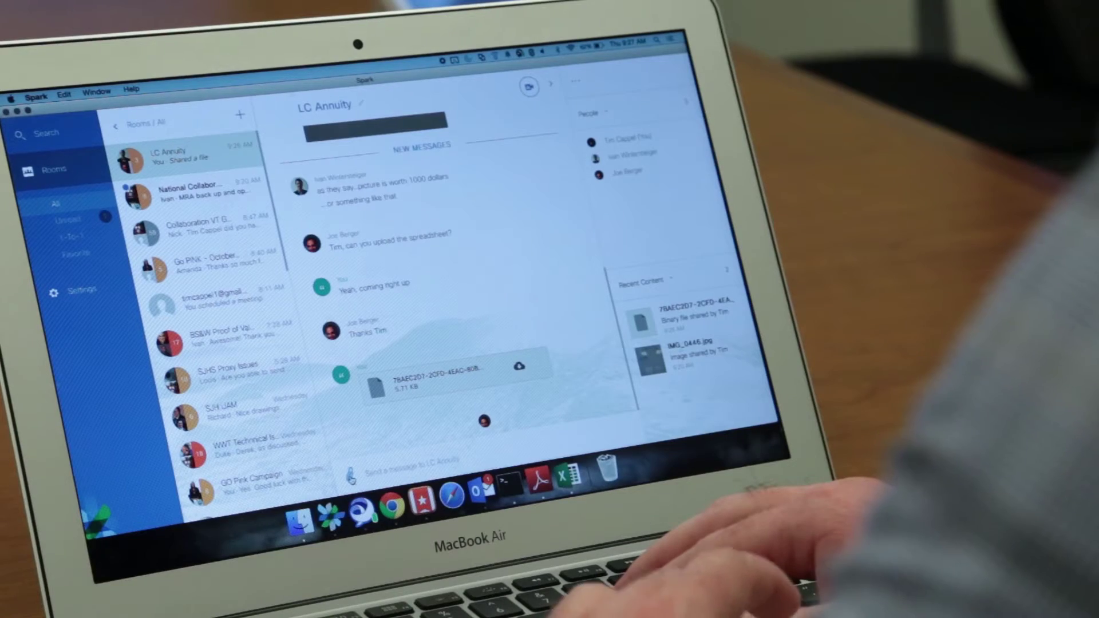
# Choose a file to share in the Spark room.
pyautogui.click(350, 477)
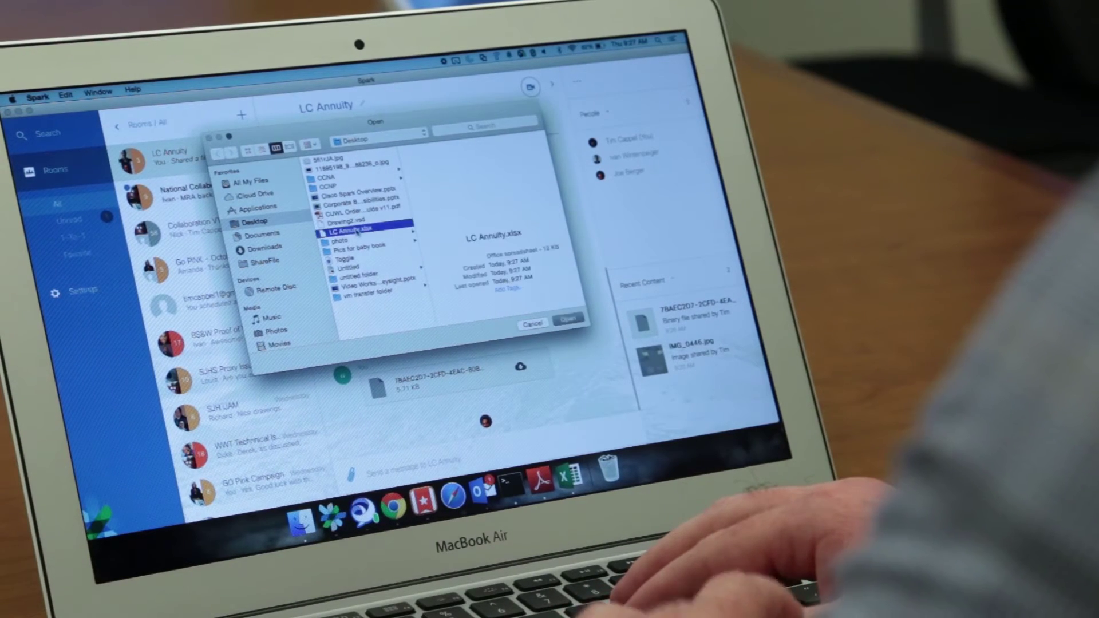
# Attach LC Annuity.xlsx and post it to the LC Annuity room with a short comment.
pyautogui.press('Return')
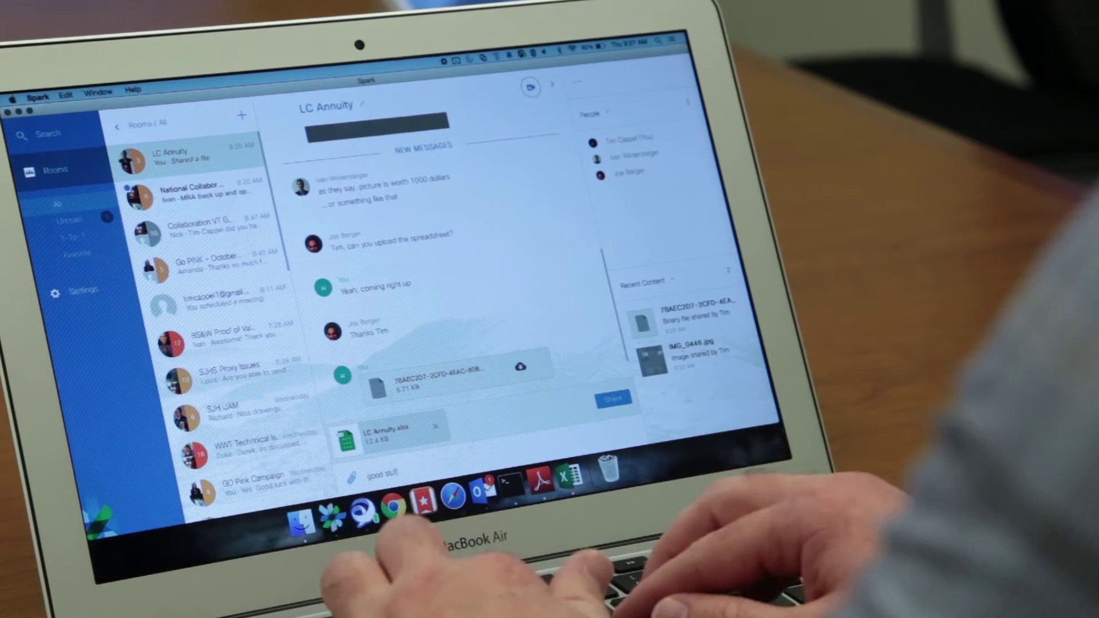
pyautogui.write('this should be big')
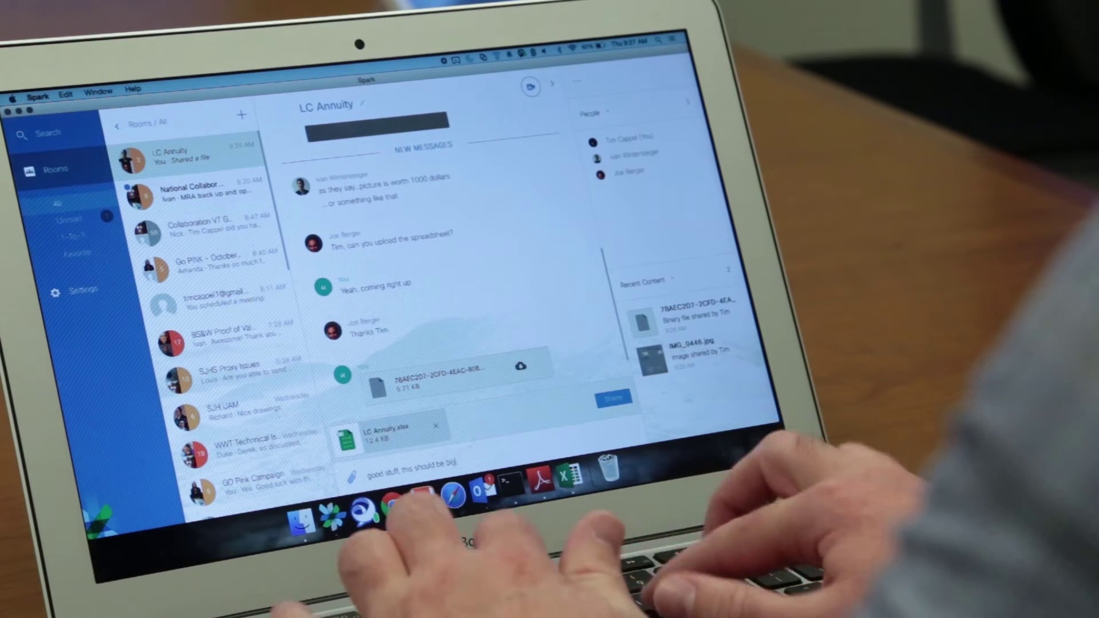
pyautogui.press('Return')
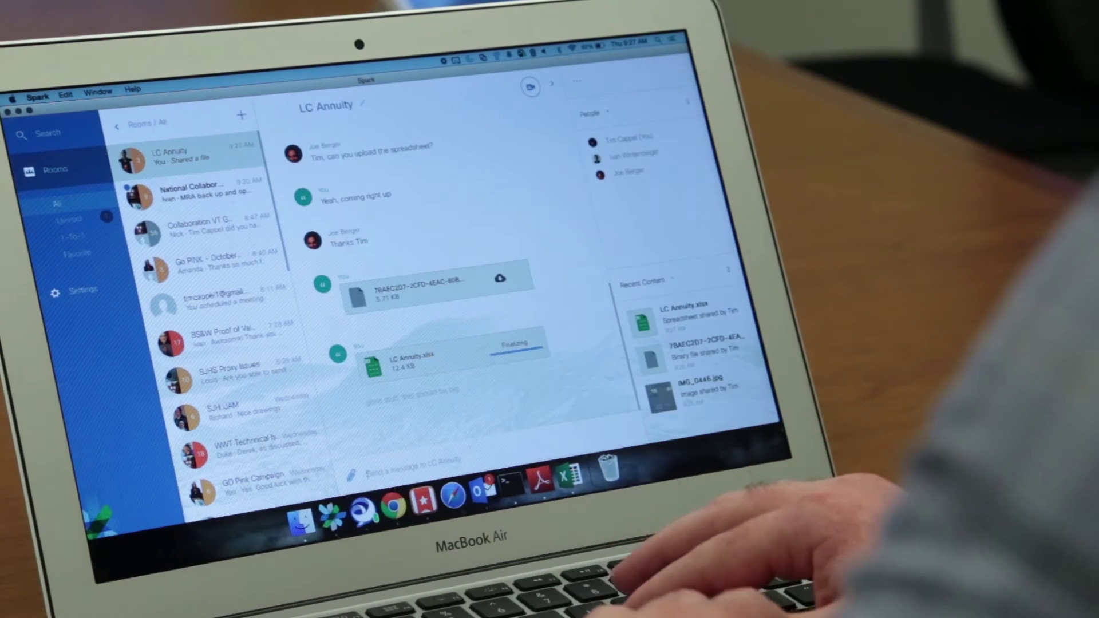